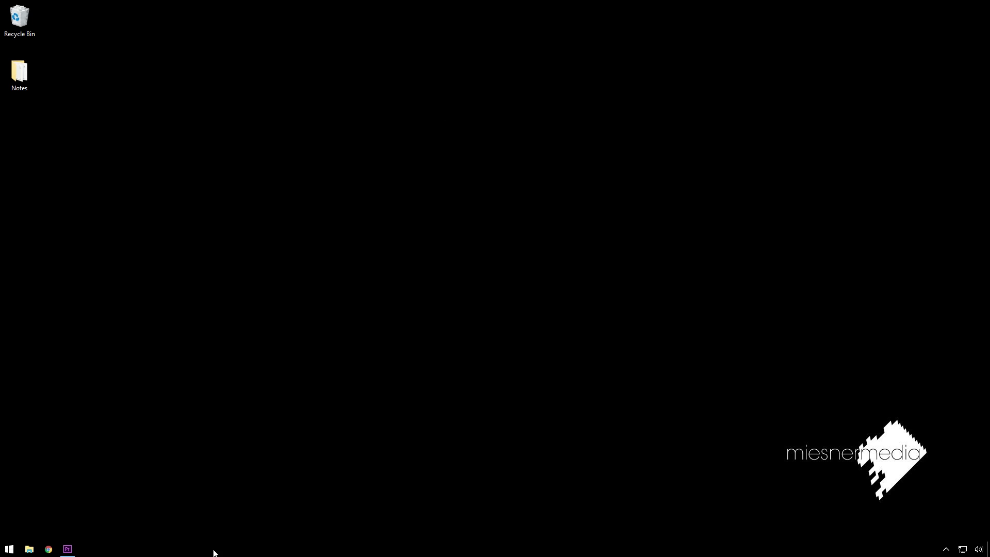
# - Restore the Premiere Pro window showing the 'Secondaries In Premiere' boat project
pyautogui.click(68, 548)
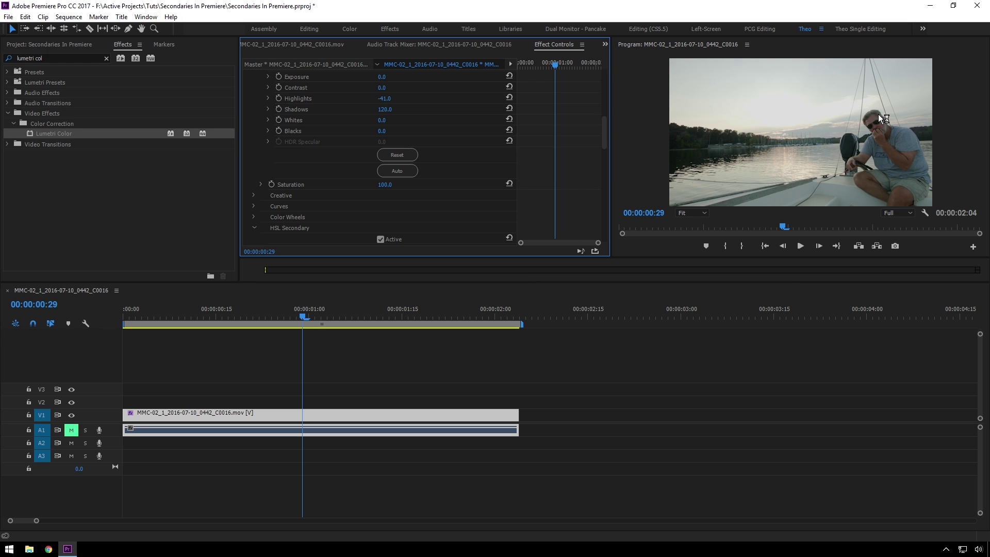
pyautogui.scroll(5, 441, 192)
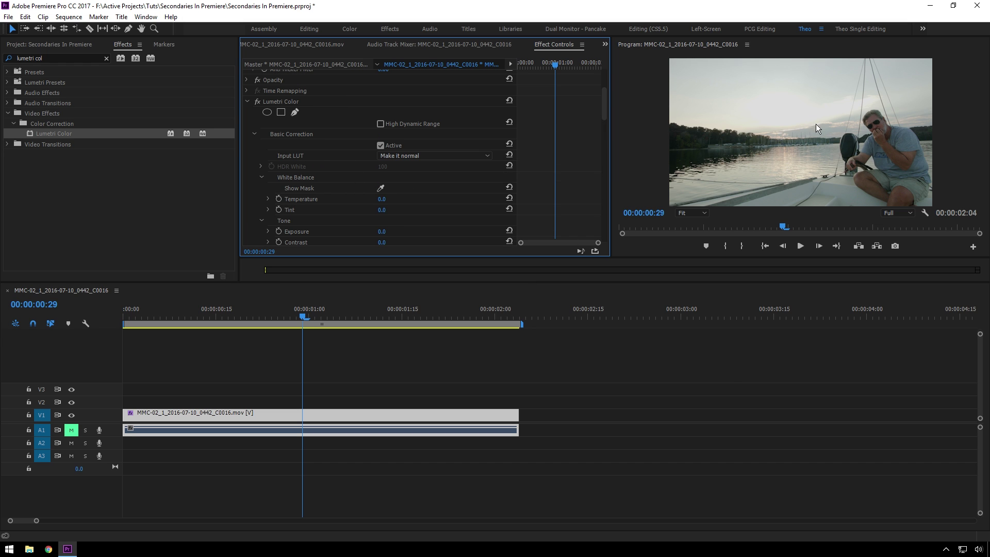
pyautogui.click(266, 112)
pyautogui.moveTo(800, 132); pyautogui.dragTo(753, 110)
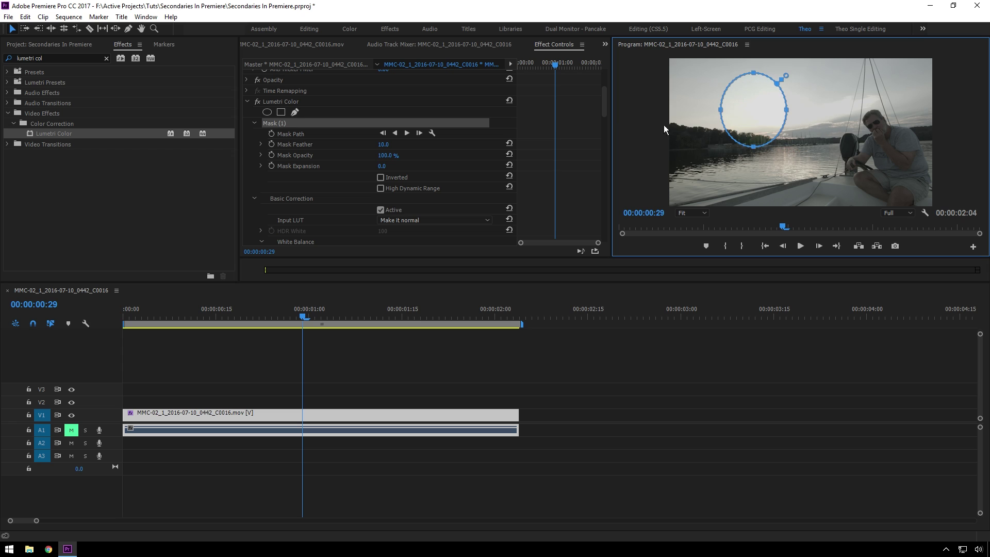
pyautogui.click(281, 125)
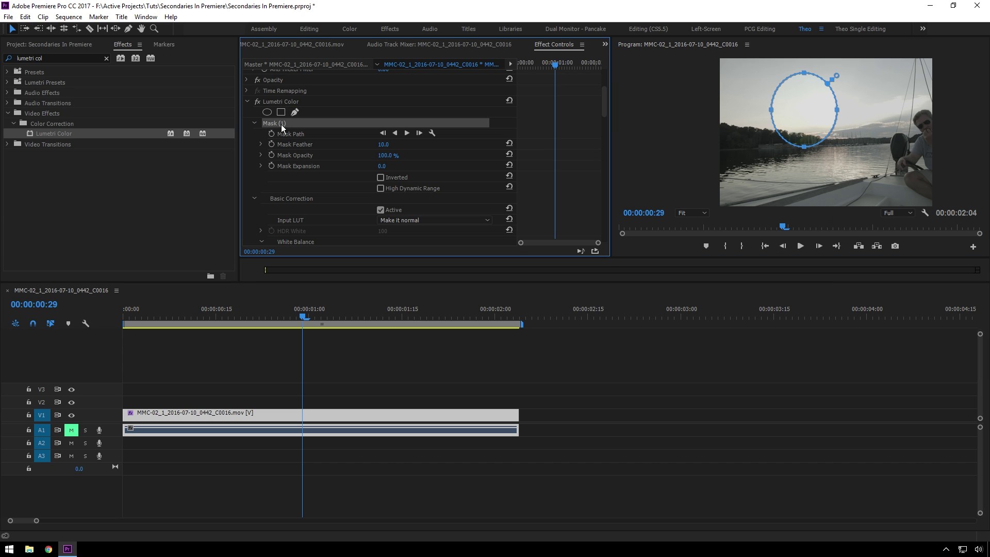
pyautogui.press('Delete')
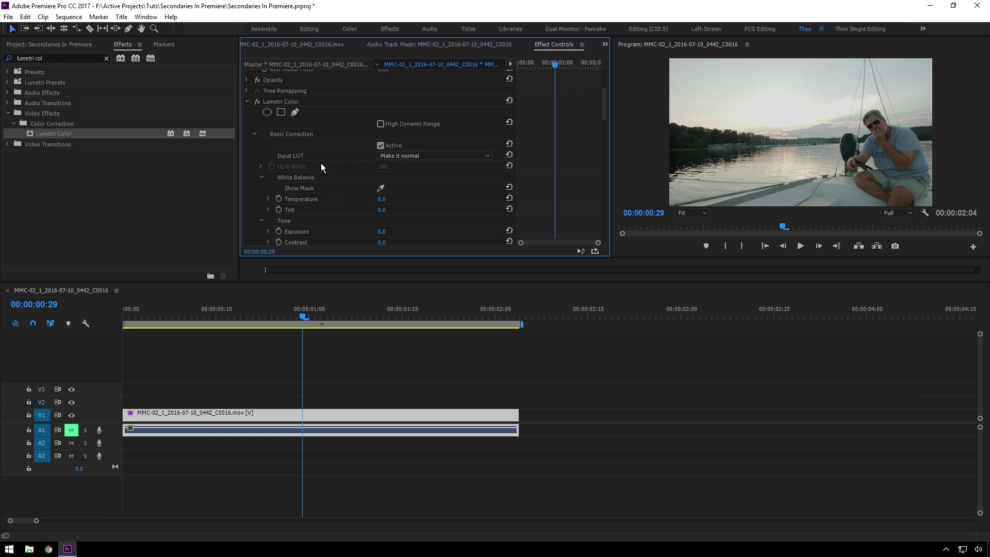
# - Scroll the Effect Controls panel down to the HSL Secondary Key controls
pyautogui.scroll(-1, 330, 152)
pyautogui.scroll(-3, 462, 161)
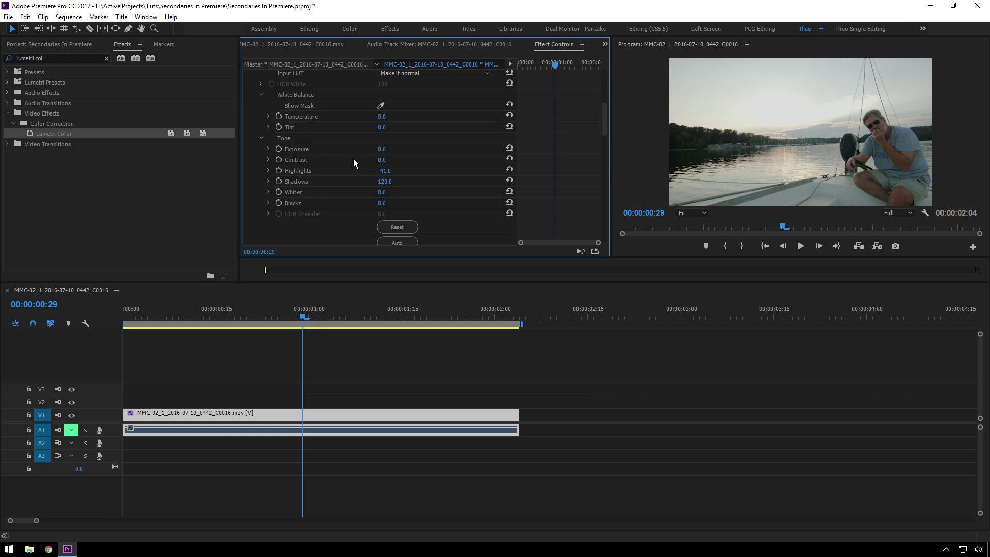
pyautogui.scroll(-4, 345, 142)
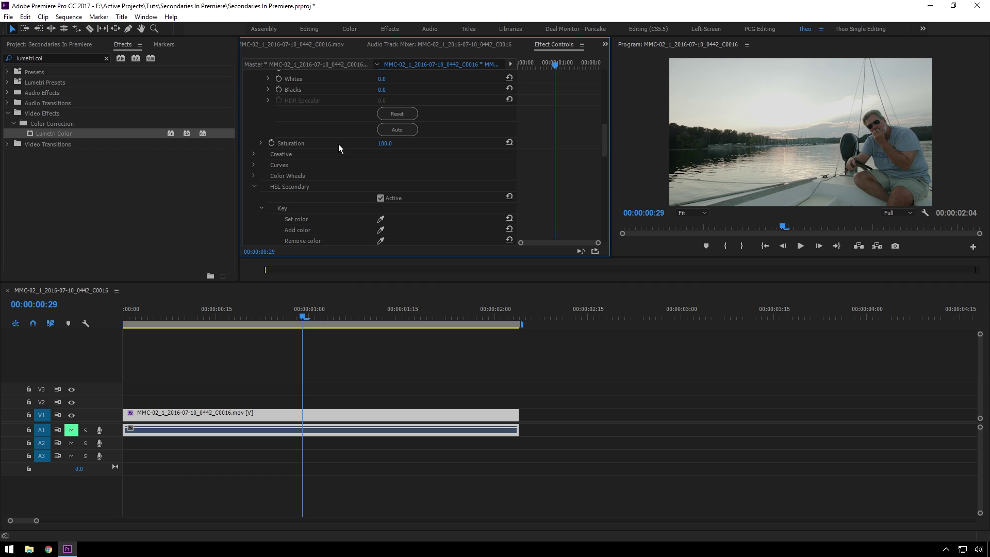
pyautogui.scroll(-3, 338, 144)
pyautogui.scroll(-1, 310, 123)
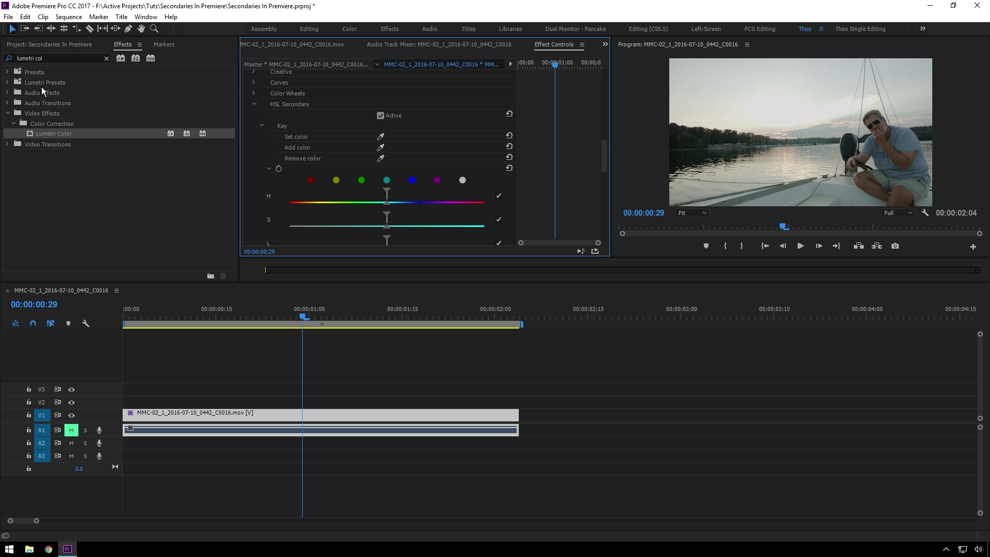
pyautogui.scroll(-1, 308, 97)
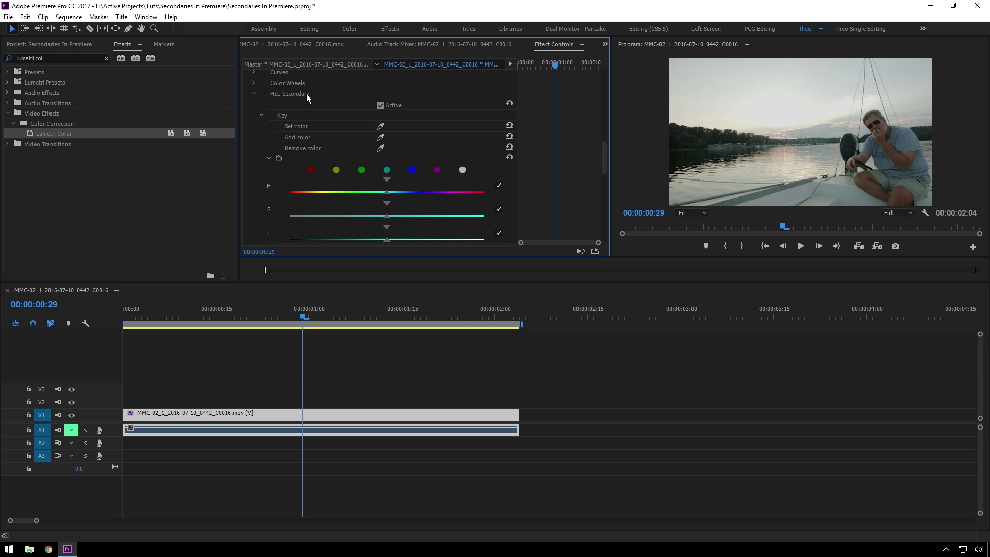
pyautogui.scroll(-1, 309, 103)
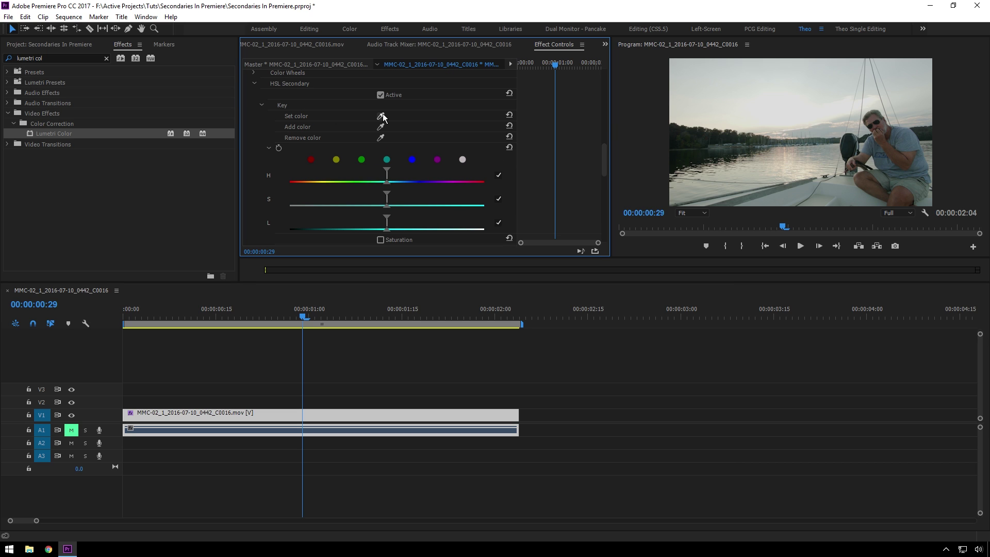
# - Sample the man's face skin tone in the Program monitor as the key colour
pyautogui.click(382, 116)
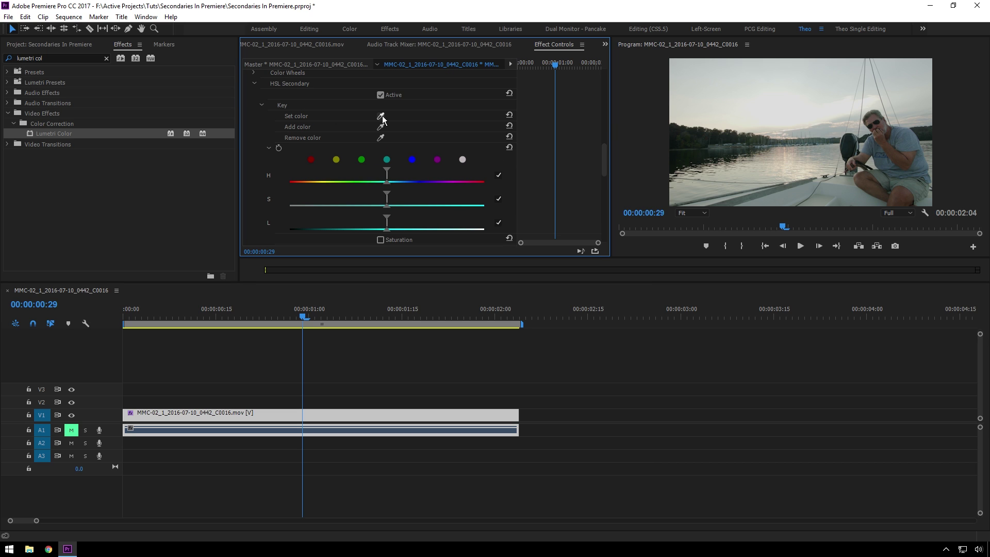
pyautogui.click(874, 117)
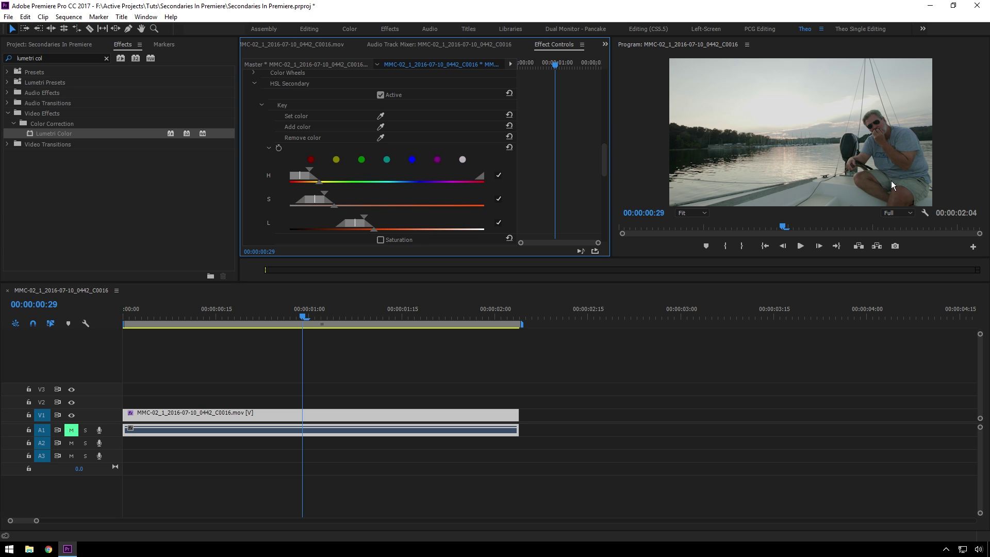
pyautogui.scroll(-1, 469, 124)
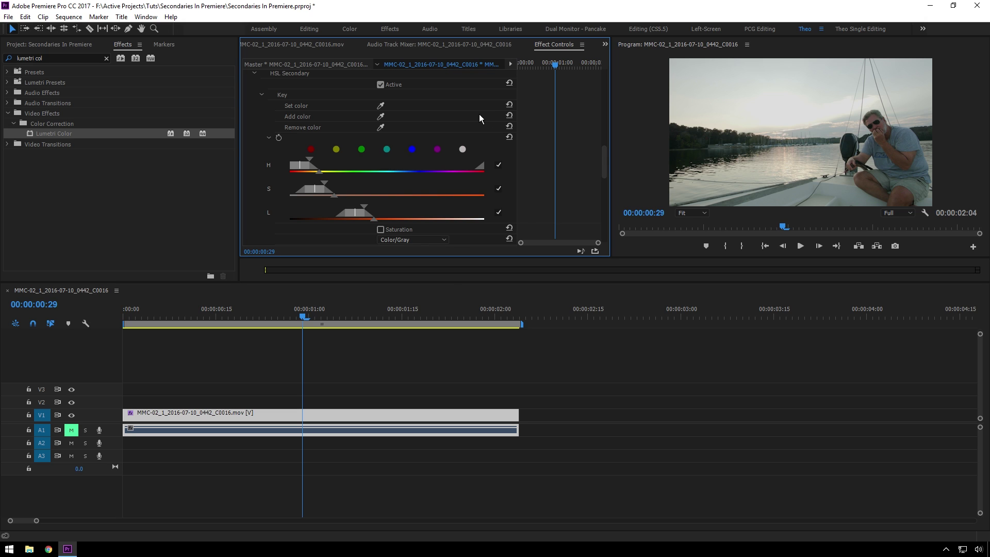
pyautogui.scroll(-1, 478, 113)
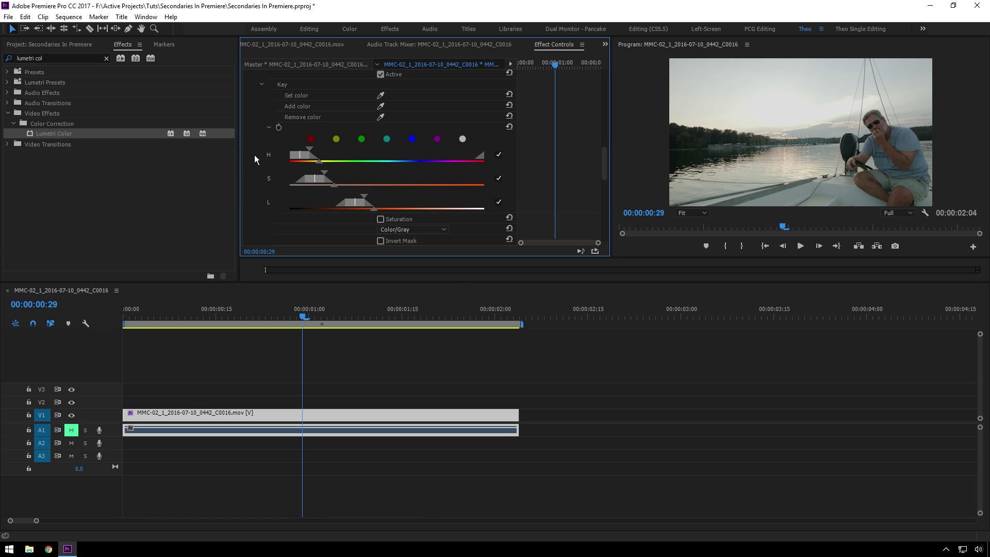
# - Turn on the key mask preview and compare Color/Black and White/Black before settling on Color/Gray
pyautogui.click(381, 219)
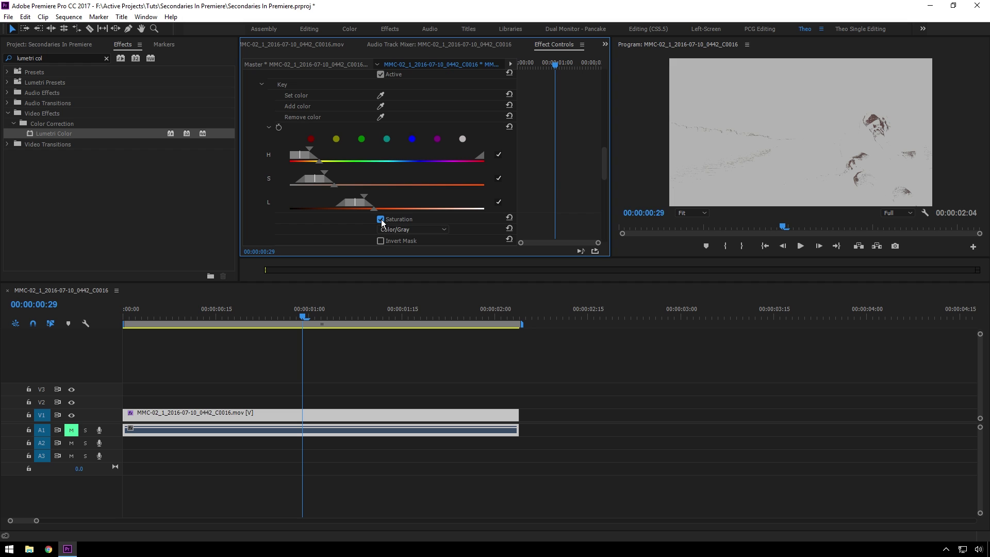
pyautogui.click(384, 229)
pyautogui.click(428, 252)
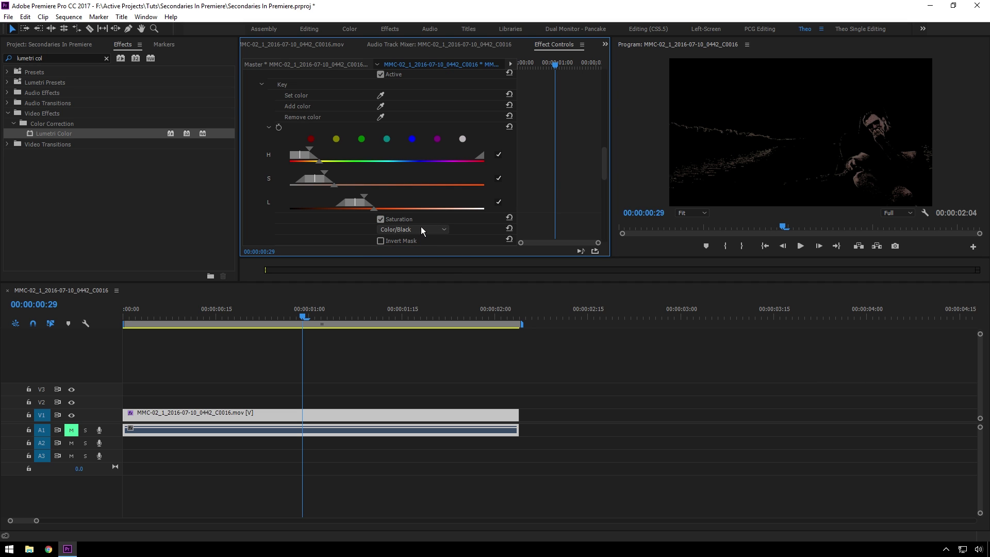
pyautogui.click(420, 229)
pyautogui.click(409, 264)
pyautogui.click(420, 230)
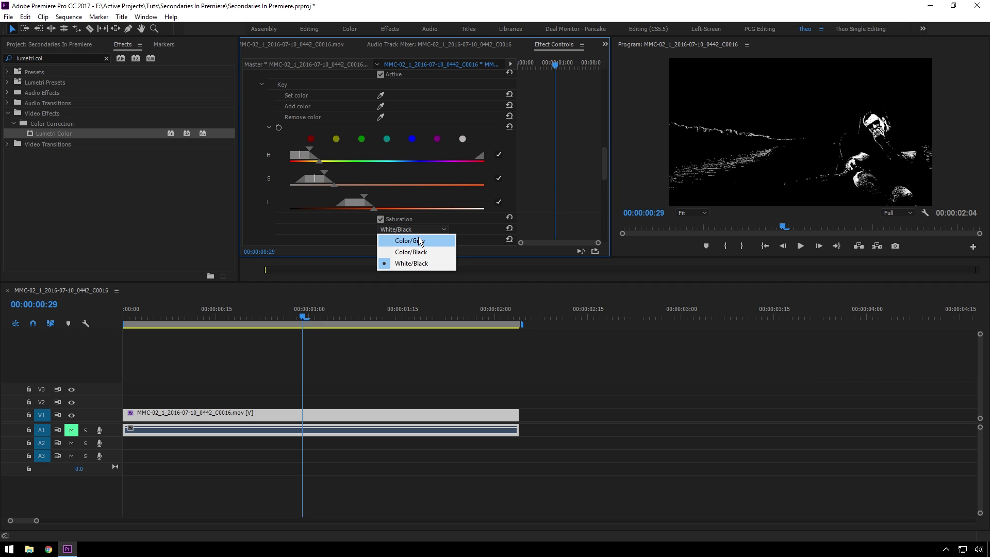
pyautogui.click(412, 240)
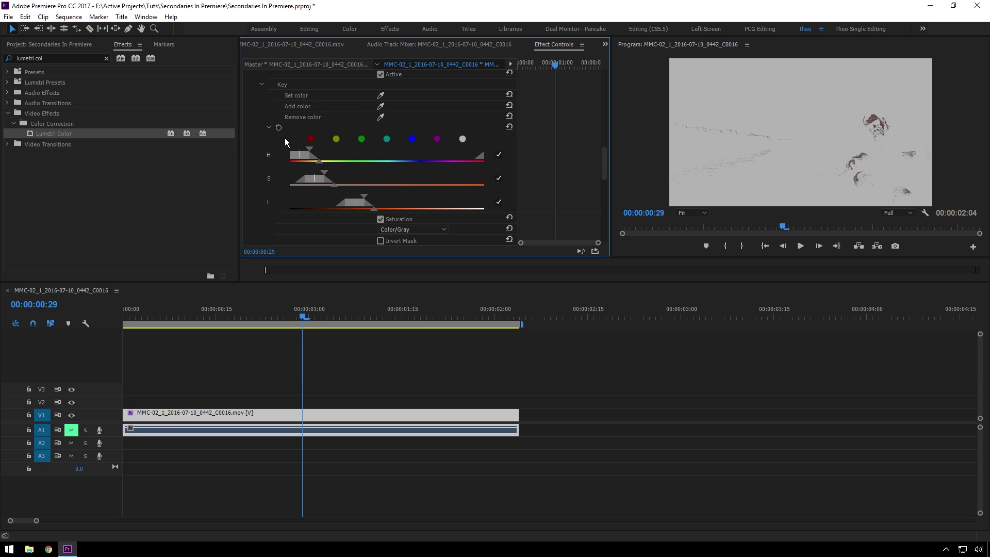
# - Adjust the hue range, centre the key on red, and widen the saturation range
pyautogui.moveTo(305, 157); pyautogui.dragTo(319, 173)
pyautogui.click(311, 139)
pyautogui.moveTo(324, 175); pyautogui.dragTo(353, 178)
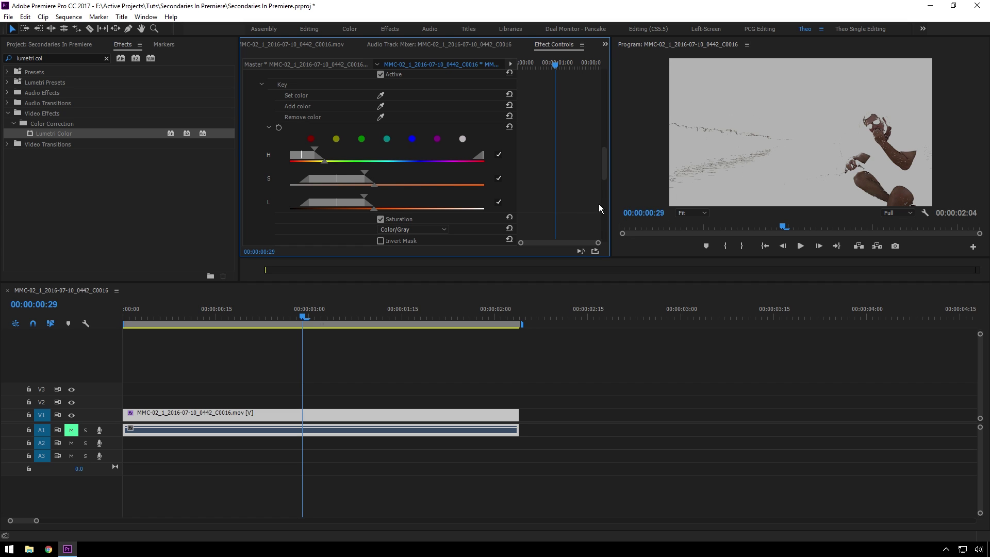
pyautogui.scroll(-2, 273, 199)
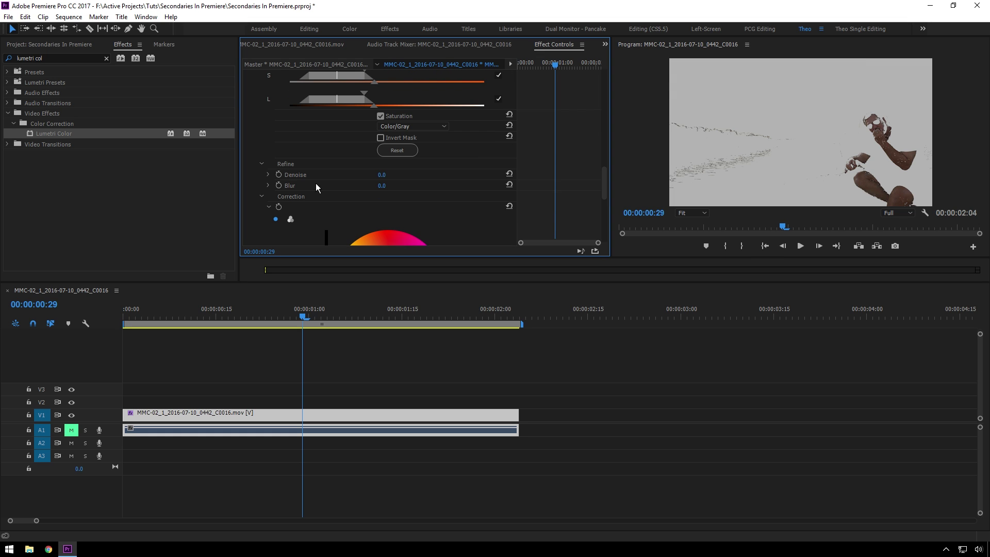
pyautogui.scroll(1, 297, 192)
pyautogui.scroll(10, 263, 165)
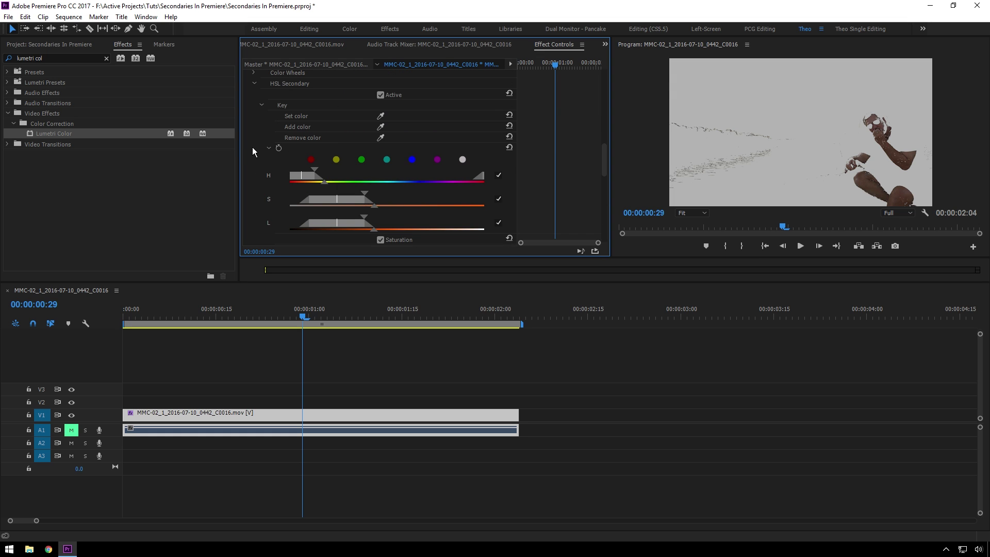
pyautogui.scroll(1, 260, 139)
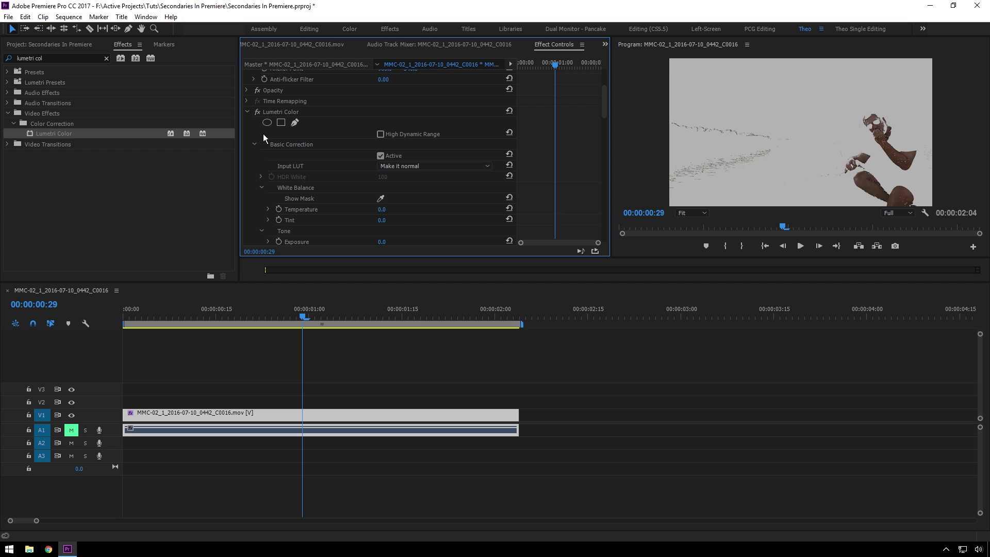
pyautogui.click(267, 124)
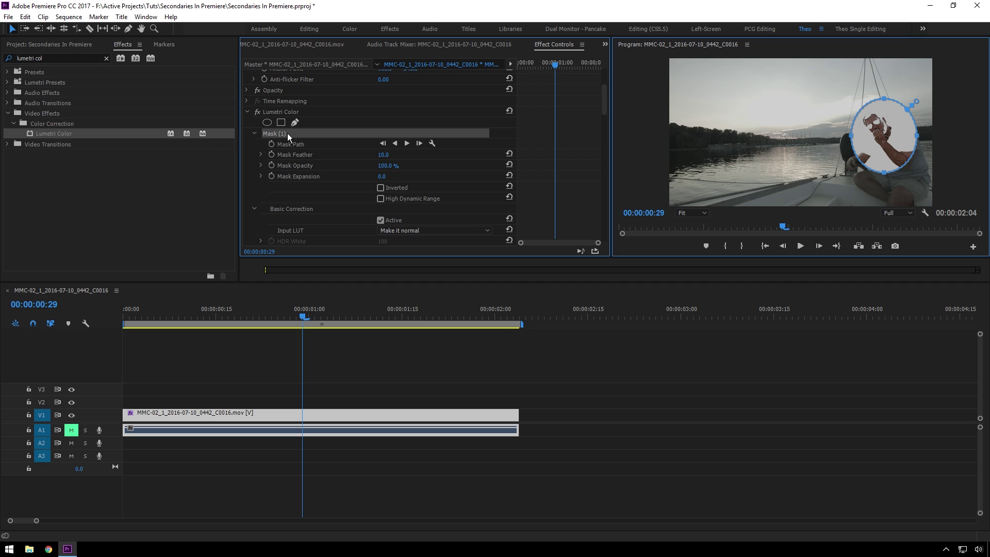
pyautogui.press('Delete')
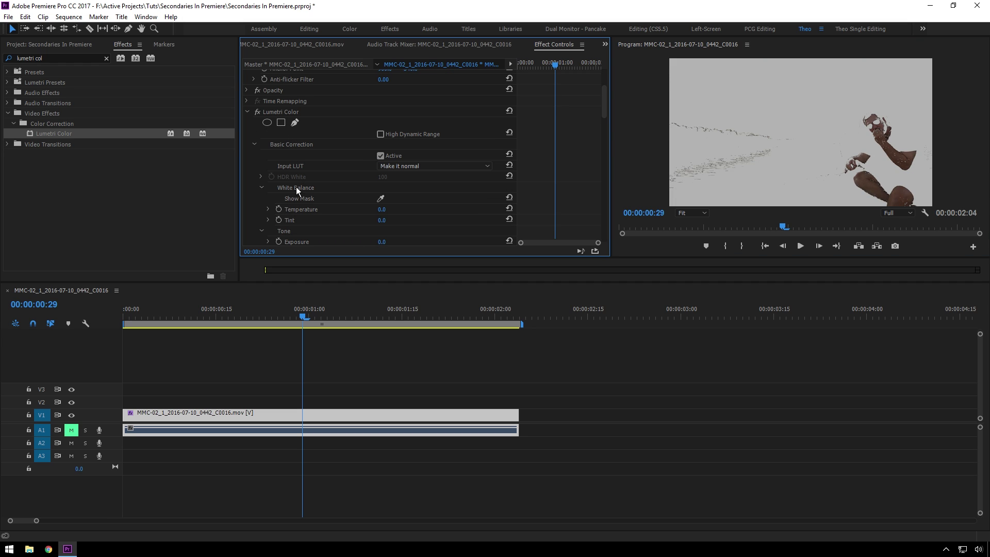
pyautogui.scroll(-10, 296, 186)
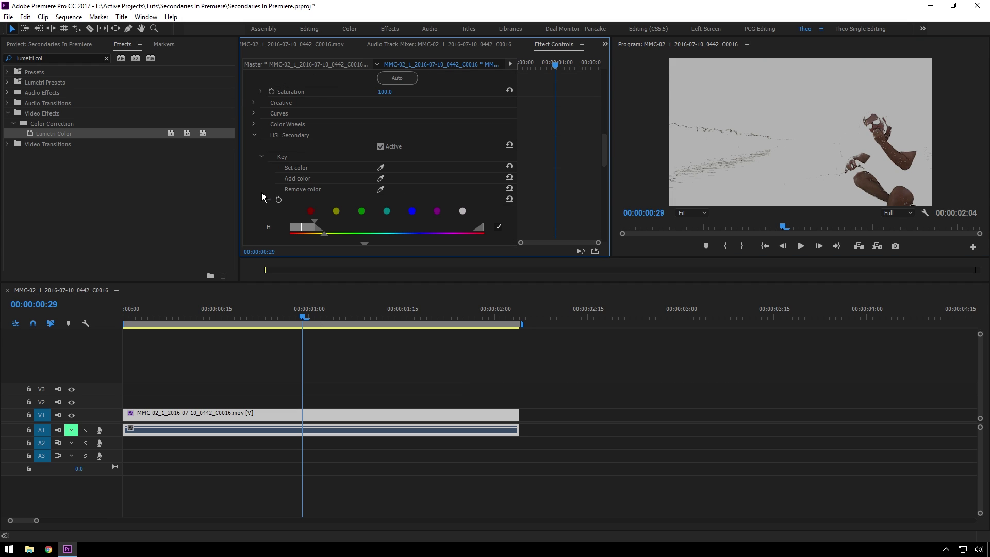
pyautogui.scroll(-3, 261, 196)
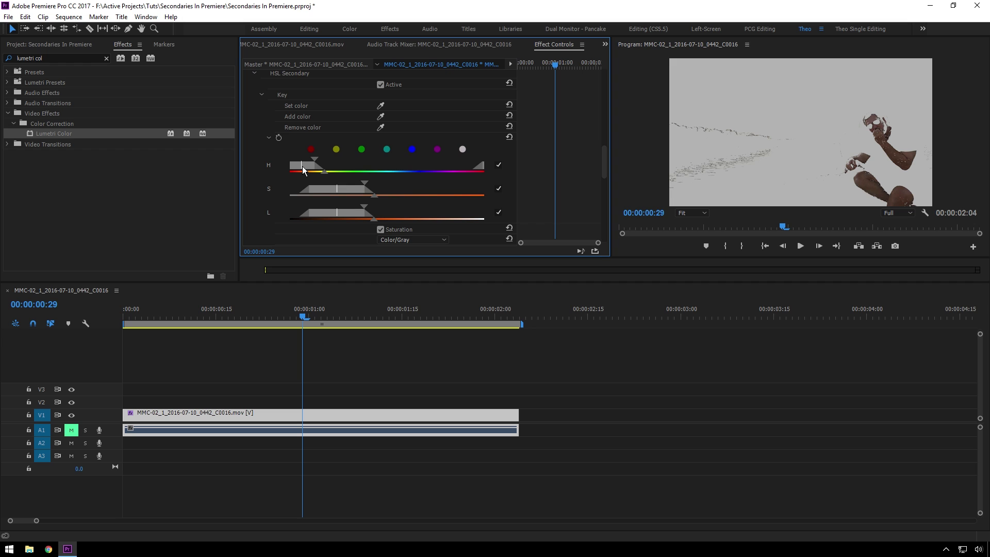
pyautogui.scroll(-6, 284, 200)
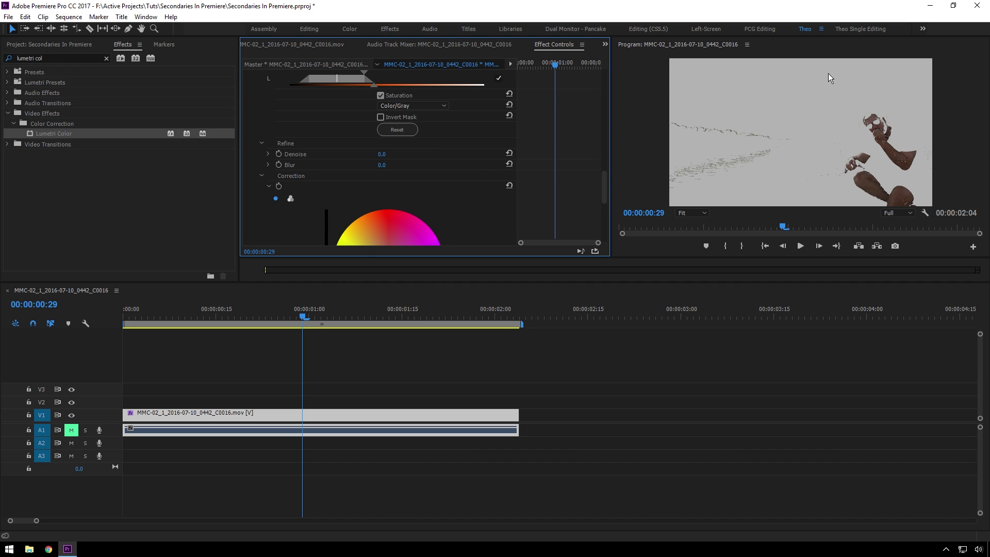
# - Refine the skin key with Denoise 100 and Blur 4.0
pyautogui.moveTo(388, 160); pyautogui.dragTo(448, 160)
pyautogui.click(382, 164)
pyautogui.write('5')
pyautogui.press('Return')
pyautogui.click(383, 165)
pyautogui.write('4')
pyautogui.press('Return')
pyautogui.scroll(-5, 330, 159)
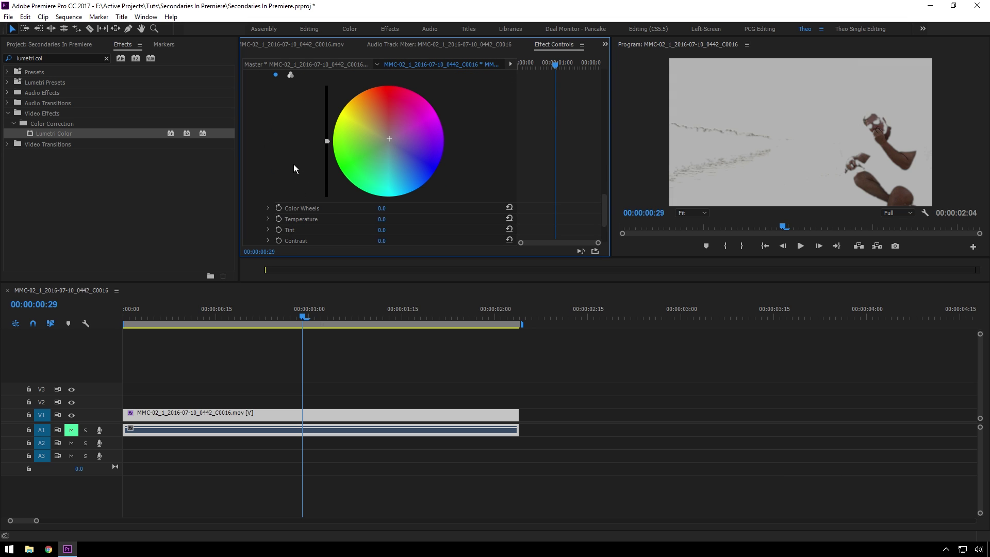
pyautogui.scroll(4, 293, 170)
pyautogui.scroll(1, 304, 160)
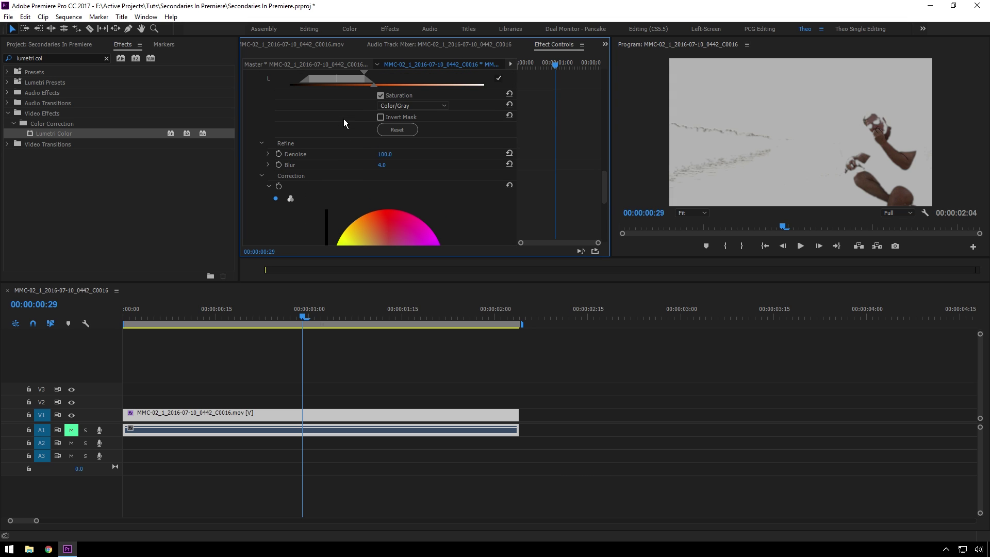
# - Turn off the gray mask preview and reset the Correction colour wheel to neutral
pyautogui.click(380, 89)
pyautogui.scroll(-3, 341, 170)
pyautogui.scroll(-1, 320, 180)
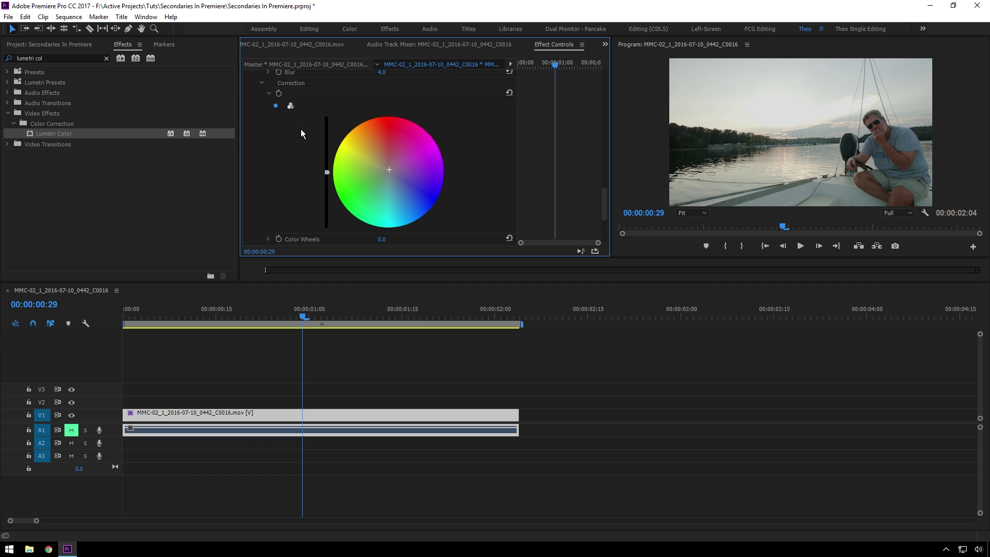
pyautogui.moveTo(389, 170)
pyautogui.mouseDown()
pyautogui.moveTo(372, 162)
pyautogui.moveTo(433, 165)
pyautogui.moveTo(430, 191)
pyautogui.moveTo(416, 203)
pyautogui.moveTo(397, 173)
pyautogui.mouseUp()
pyautogui.doubleClick(398, 171)
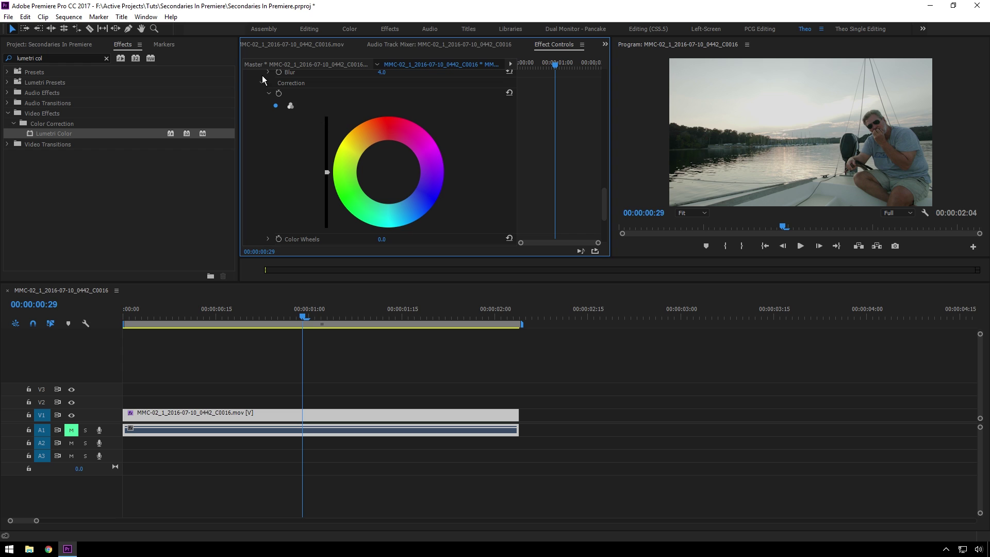
# - Switch to Shadows/Midtones/Highlights wheels and nudge Highlights slightly warm
pyautogui.click(290, 105)
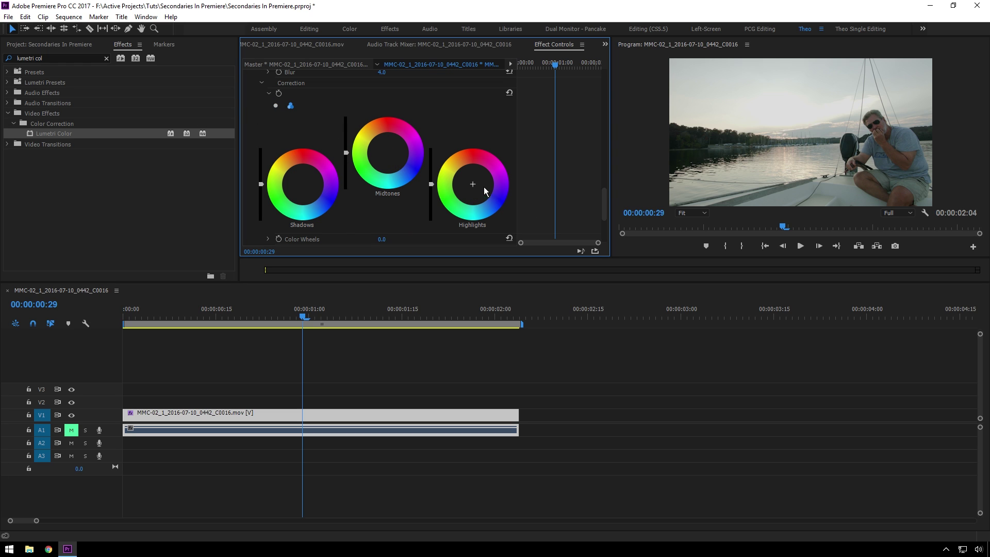
pyautogui.moveTo(465, 181); pyautogui.dragTo(469, 176)
pyautogui.scroll(-1, 391, 214)
pyautogui.scroll(-2, 391, 218)
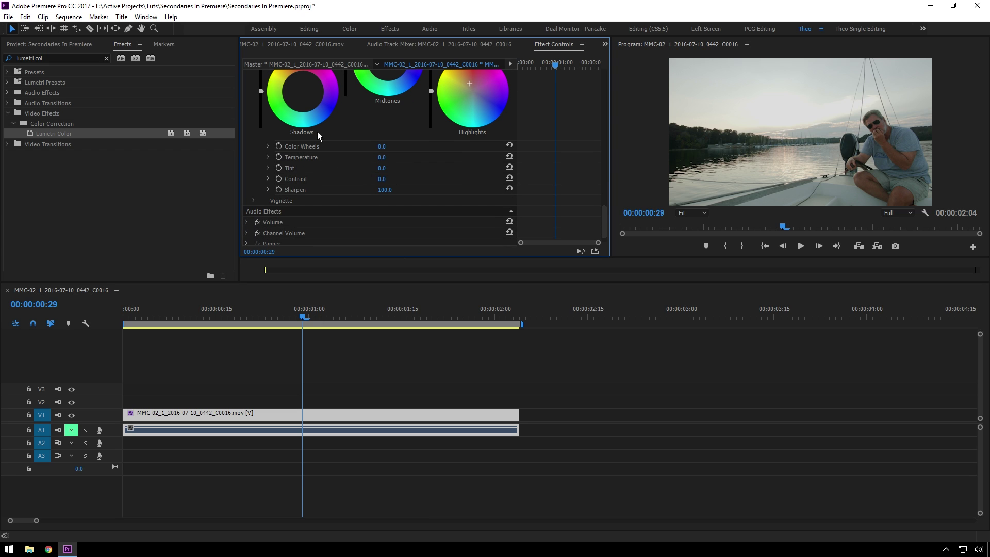
pyautogui.scroll(-1, 354, 142)
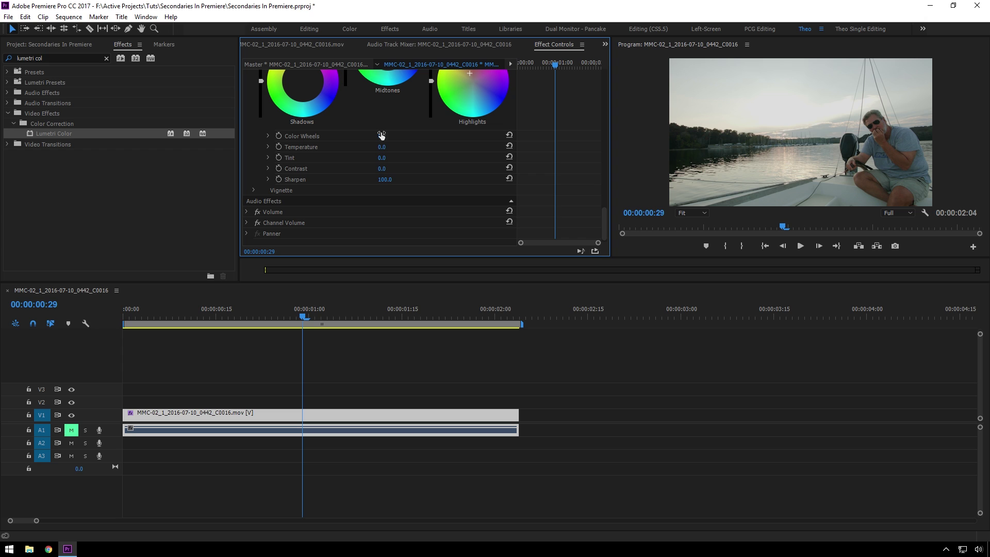
# - Raise the skin correction's Contrast to 31.0 and Sharpen to 120.0
pyautogui.moveTo(382, 169)
pyautogui.mouseDown()
pyautogui.moveTo(419, 168)
pyautogui.moveTo(381, 169)
pyautogui.mouseUp()
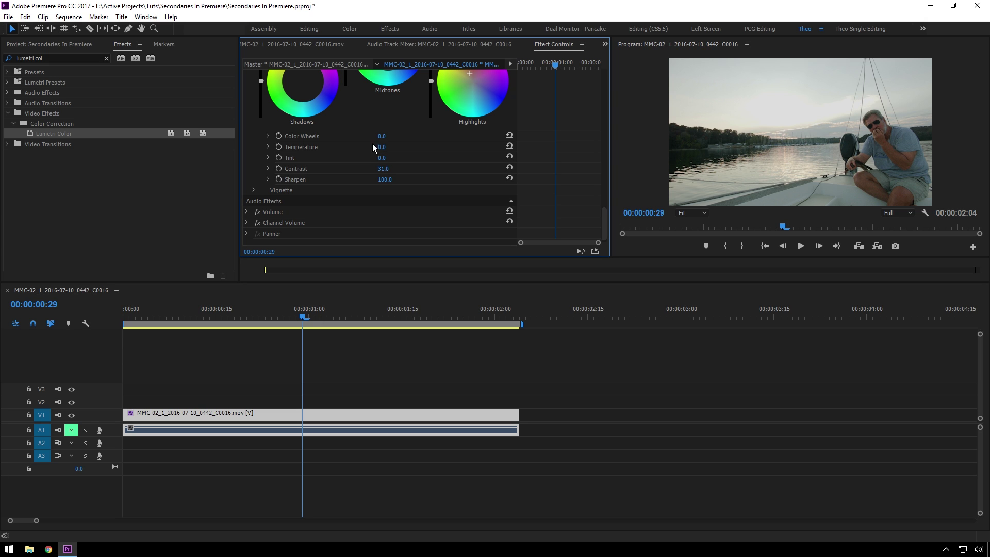
pyautogui.click(391, 179)
pyautogui.write('120')
pyautogui.press('Return')
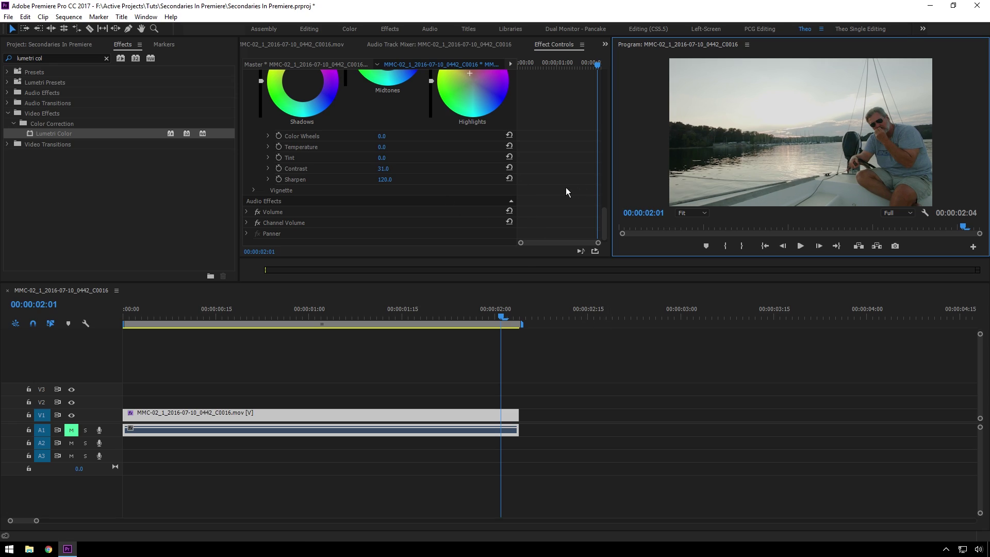
pyautogui.scroll(2, 553, 187)
pyautogui.scroll(5, 552, 187)
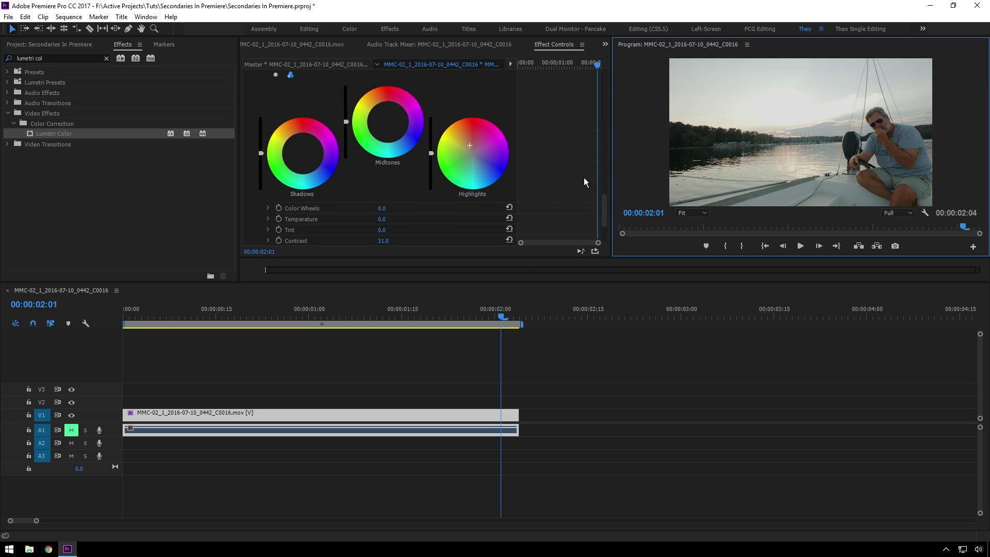
pyautogui.scroll(8, 580, 172)
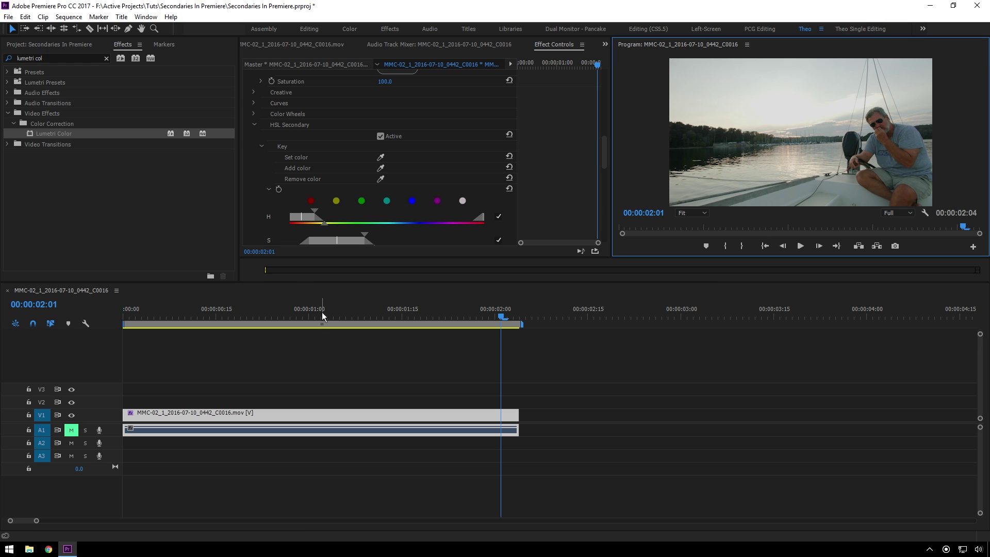
pyautogui.scroll(10, 533, 147)
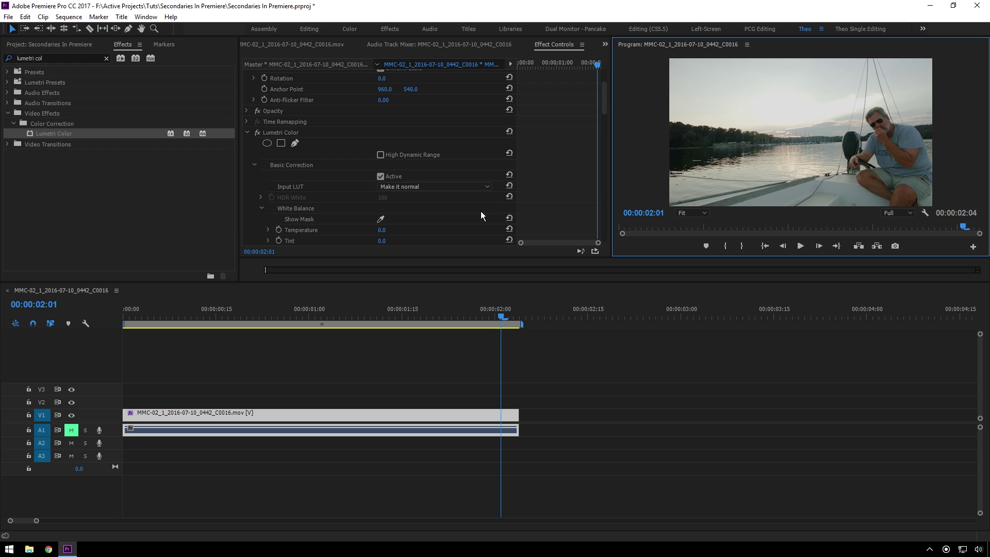
pyautogui.click(444, 188)
pyautogui.click(445, 197)
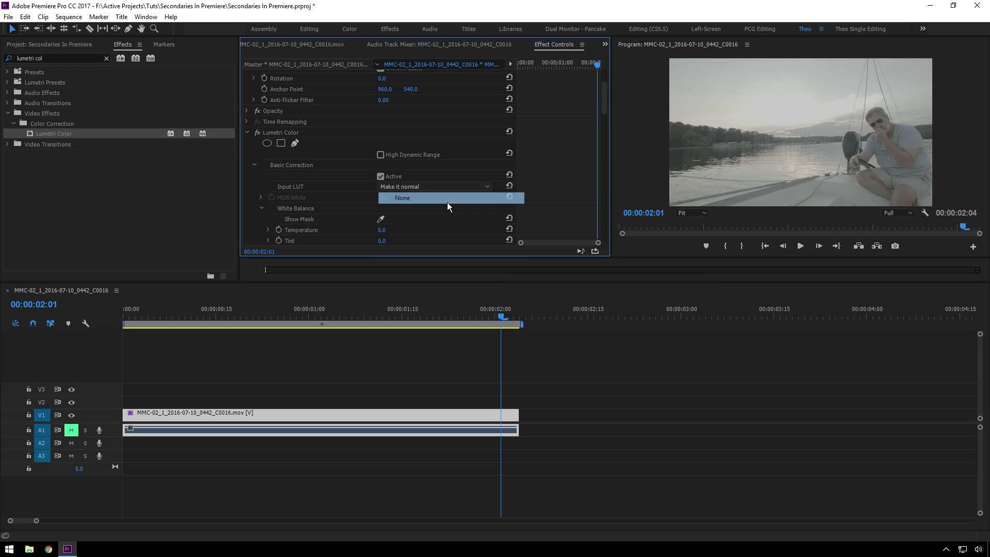
pyautogui.click(446, 187)
pyautogui.click(437, 208)
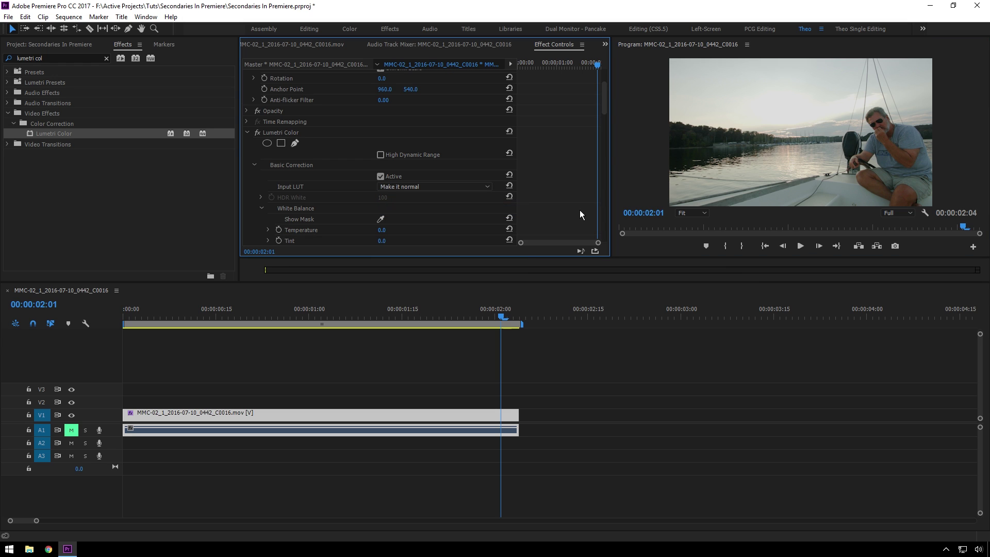
pyautogui.scroll(-5, 572, 191)
pyautogui.scroll(-5, 575, 166)
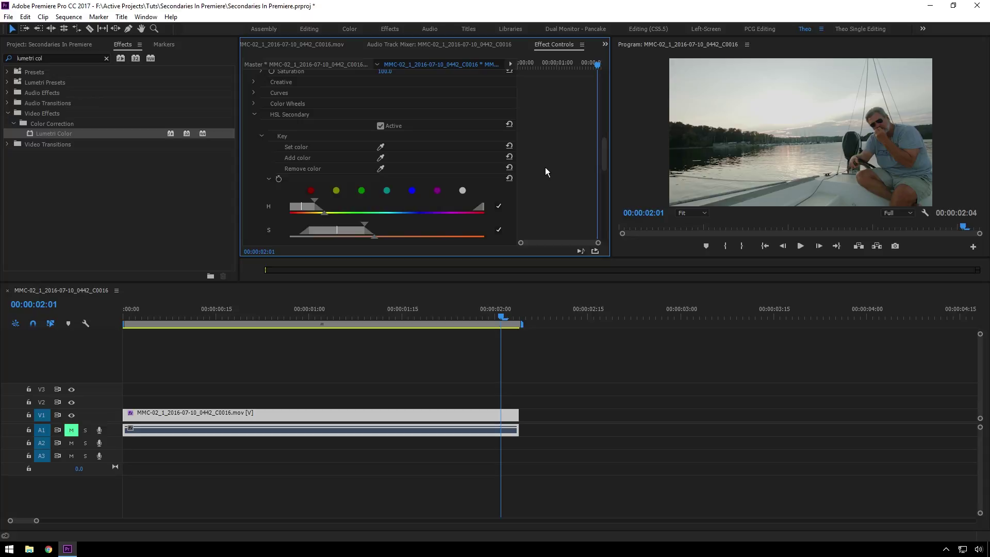